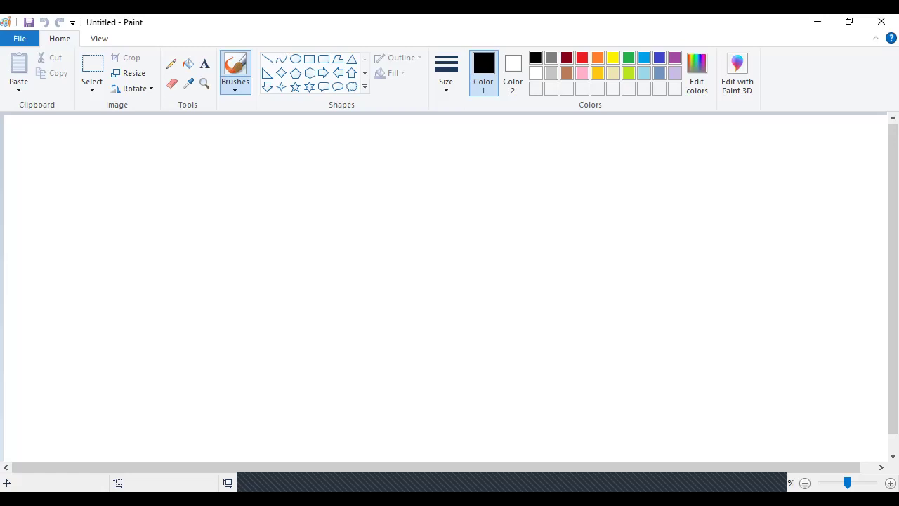
# Draw a rectangle about 675 × 269 px as the house body and a triangle about 674 × 187 px on top as the roof.
pyautogui.click(364, 86)
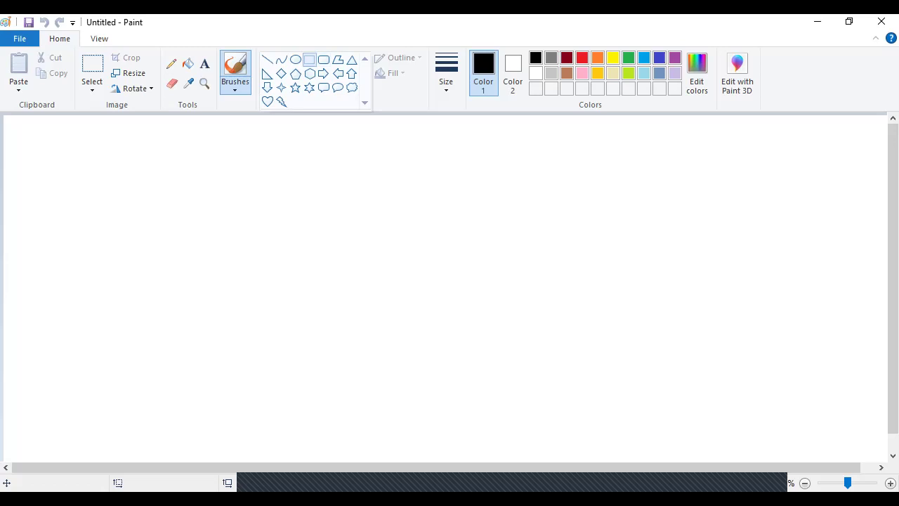
pyautogui.click(309, 60)
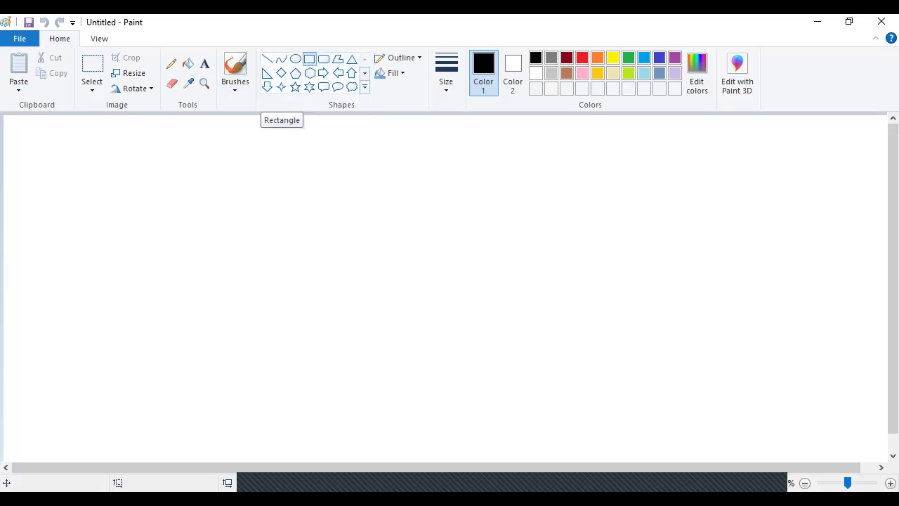
pyautogui.moveTo(204, 266)
pyautogui.mouseDown()
pyautogui.moveTo(395, 349)
pyautogui.moveTo(658, 436)
pyautogui.moveTo(664, 452)
pyautogui.moveTo(466, 458)
pyautogui.moveTo(674, 444)
pyautogui.moveTo(677, 454)
pyautogui.mouseUp()
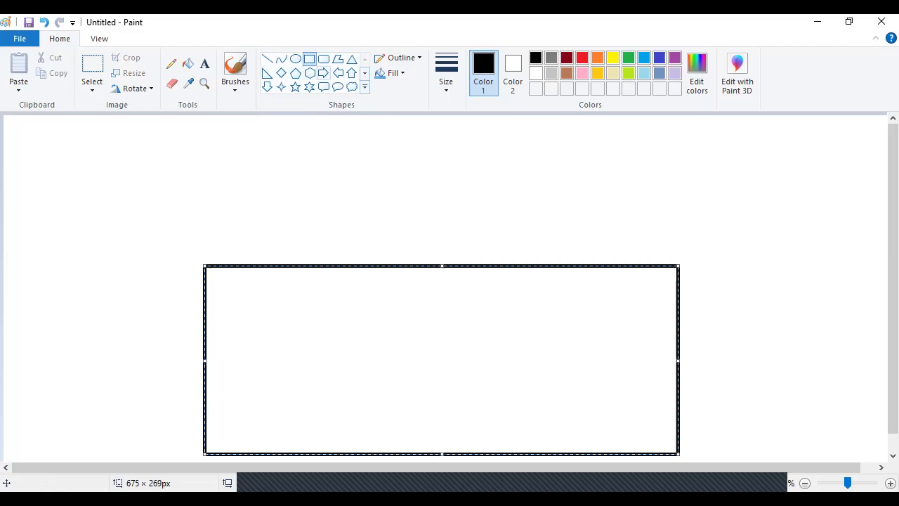
pyautogui.click(351, 59)
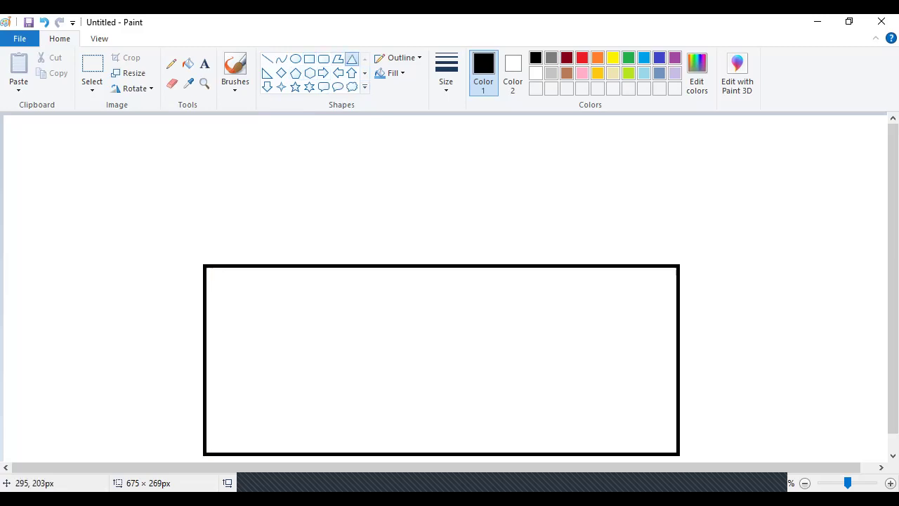
pyautogui.moveTo(203, 265); pyautogui.dragTo(677, 133)
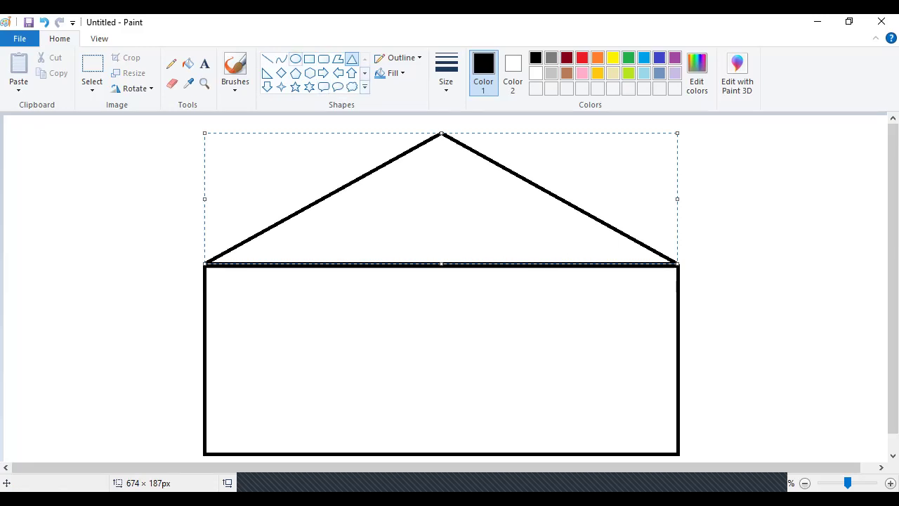
# Draw a rectangular window about 179 × 102 px on the house's right side and a door about 159 × 204 px on its left.
pyautogui.click(309, 58)
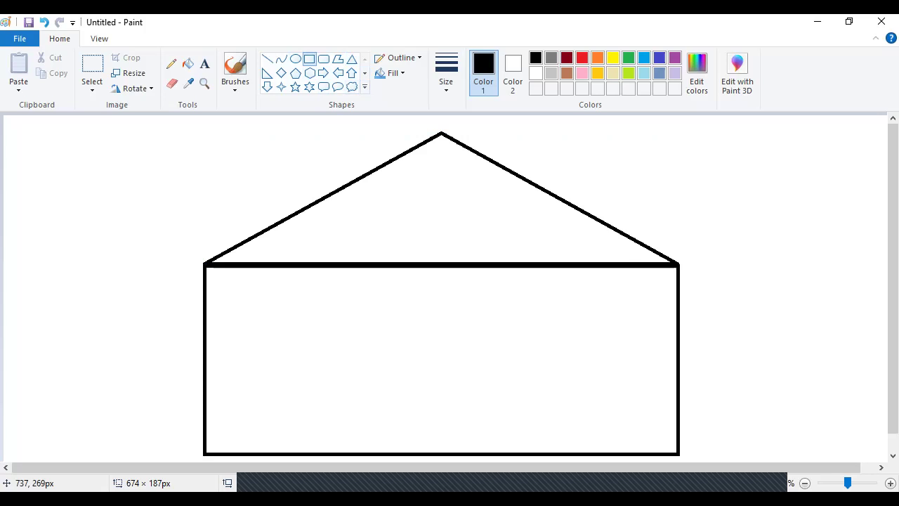
pyautogui.moveTo(531, 317)
pyautogui.mouseDown()
pyautogui.moveTo(639, 363)
pyautogui.moveTo(656, 377)
pyautogui.moveTo(652, 396)
pyautogui.moveTo(656, 388)
pyautogui.mouseUp()
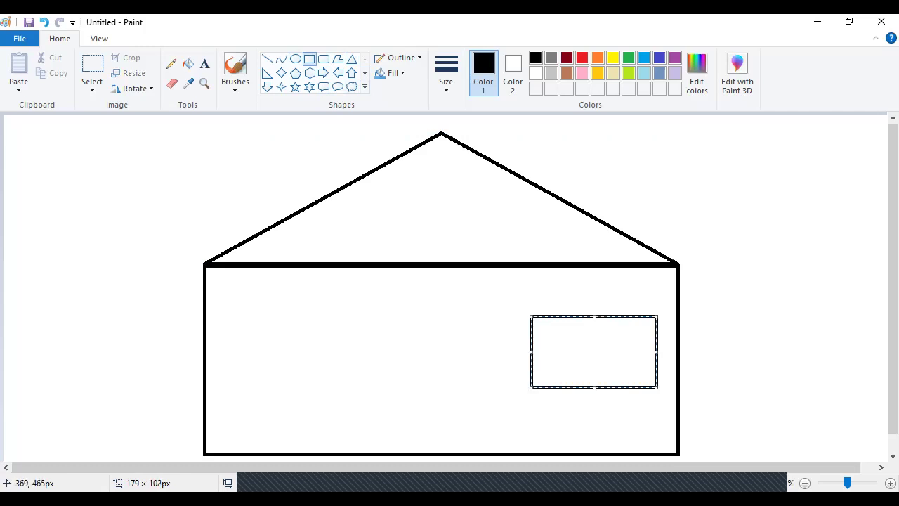
pyautogui.moveTo(244, 453)
pyautogui.mouseDown()
pyautogui.moveTo(246, 385)
pyautogui.moveTo(265, 326)
pyautogui.moveTo(356, 312)
pyautogui.mouseUp()
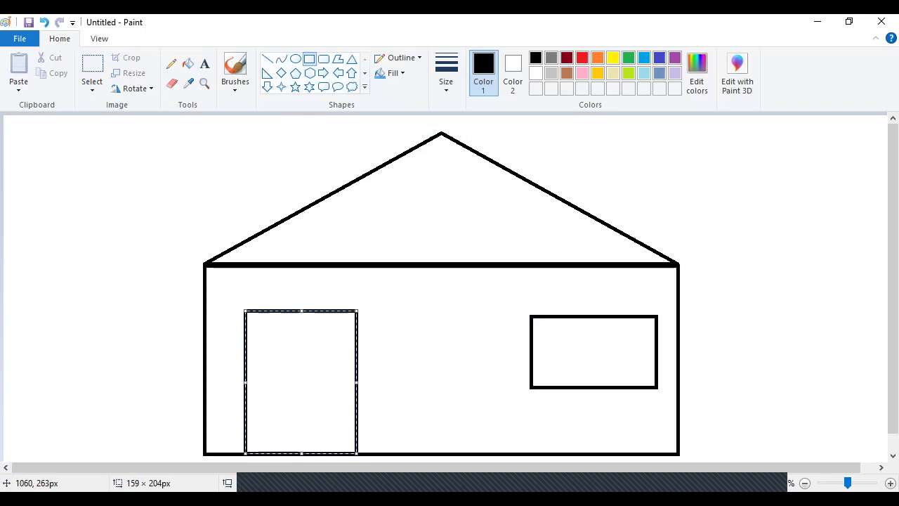
# Draw nine horizontal lines across the triangular roof, spaced from its base up to near the peak.
pyautogui.click(267, 58)
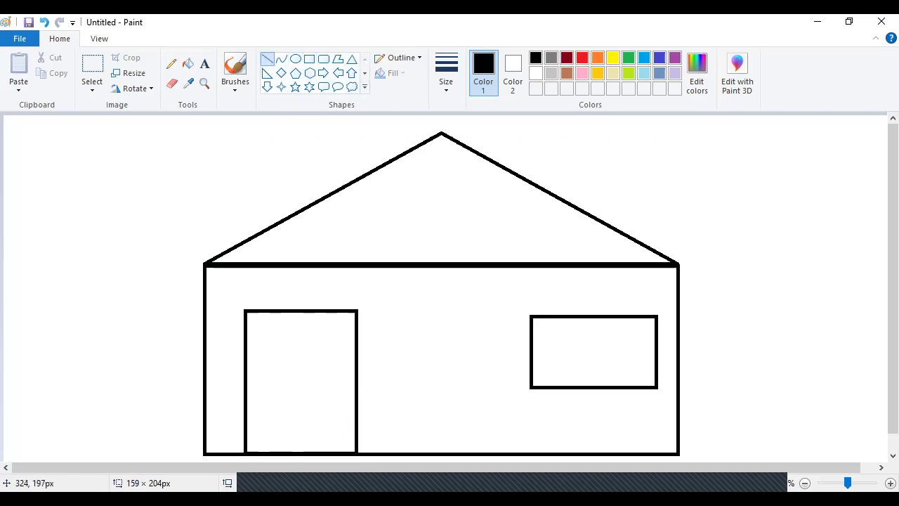
pyautogui.moveTo(231, 254); pyautogui.dragTo(655, 253)
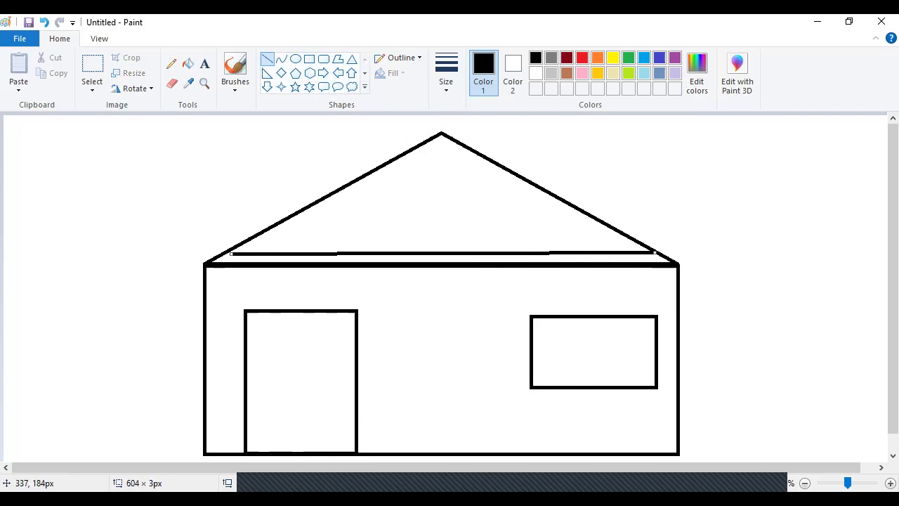
pyautogui.moveTo(249, 243)
pyautogui.mouseDown()
pyautogui.moveTo(643, 228)
pyautogui.moveTo(643, 243)
pyautogui.mouseUp()
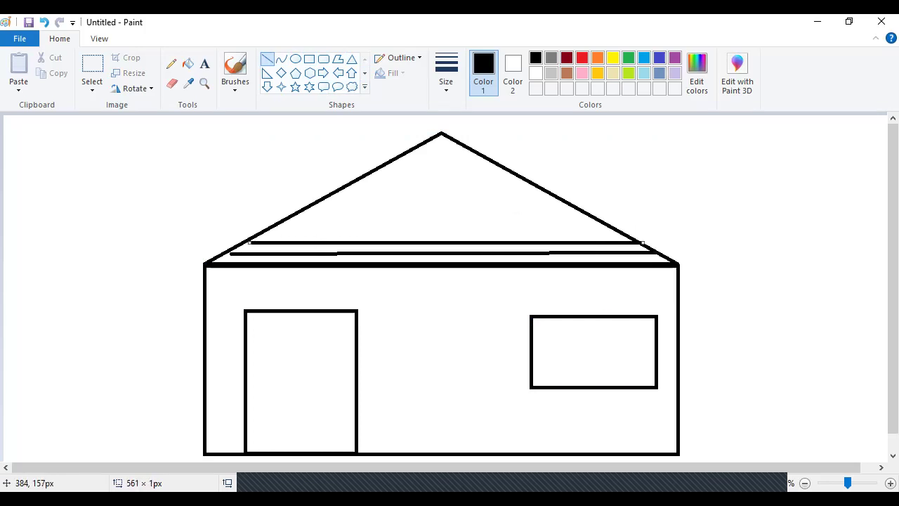
pyautogui.moveTo(268, 230)
pyautogui.mouseDown()
pyautogui.moveTo(528, 221)
pyautogui.moveTo(622, 232)
pyautogui.mouseUp()
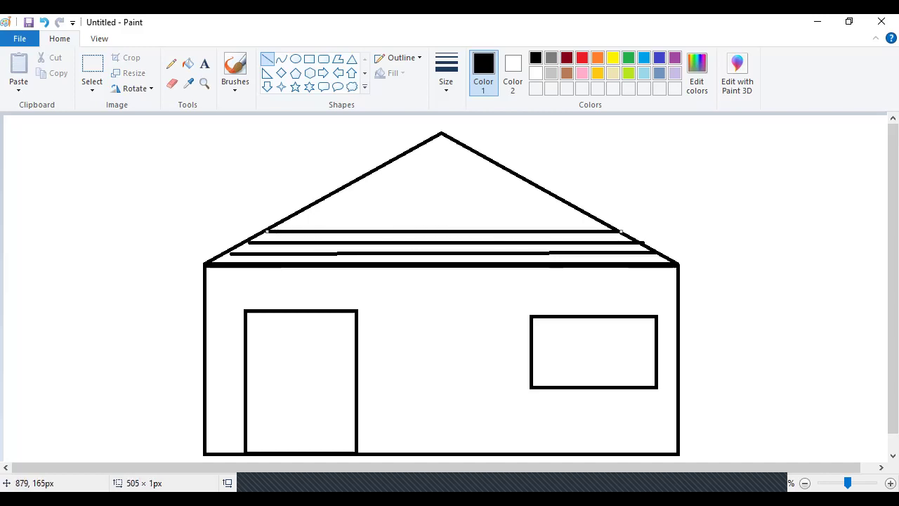
pyautogui.moveTo(291, 217)
pyautogui.mouseDown()
pyautogui.moveTo(510, 206)
pyautogui.moveTo(600, 211)
pyautogui.moveTo(600, 224)
pyautogui.moveTo(597, 214)
pyautogui.mouseUp()
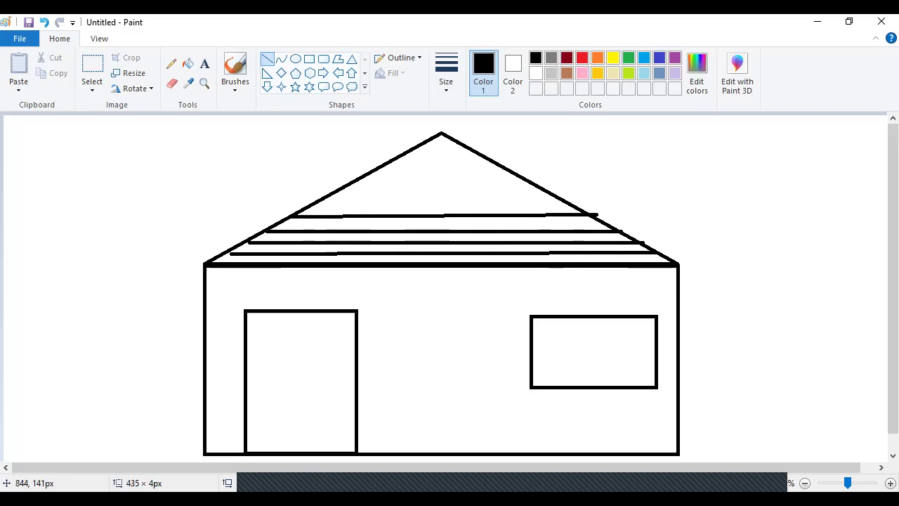
pyautogui.moveTo(319, 205); pyautogui.dragTo(561, 202)
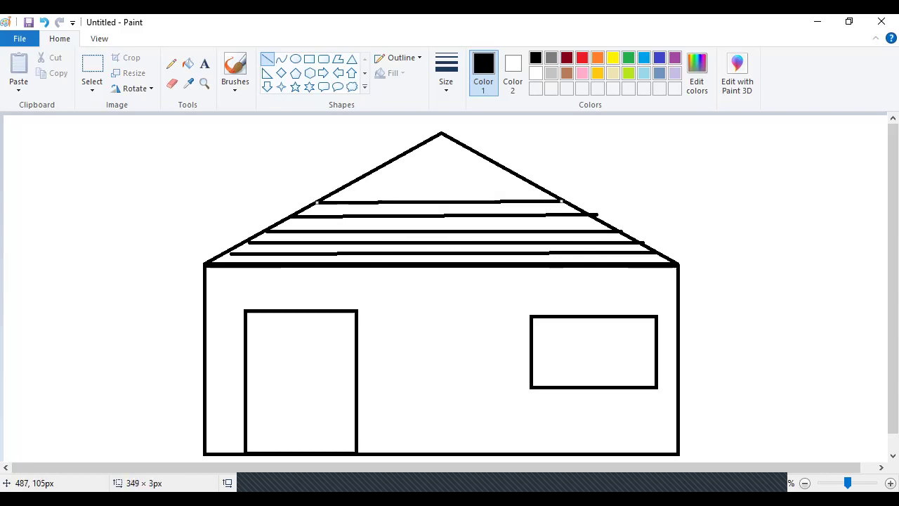
pyautogui.moveTo(346, 188); pyautogui.dragTo(537, 187)
pyautogui.moveTo(368, 175); pyautogui.dragTo(520, 173)
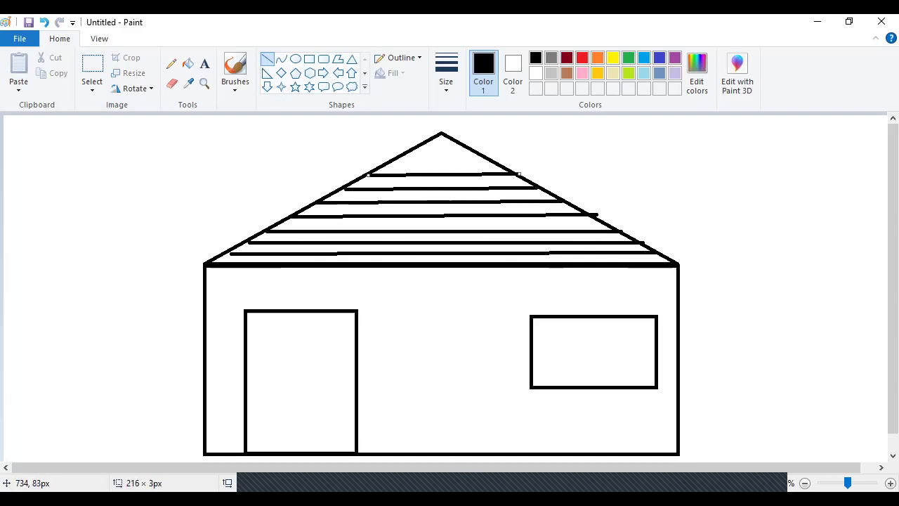
pyautogui.moveTo(393, 161); pyautogui.dragTo(490, 161)
pyautogui.moveTo(412, 150); pyautogui.dragTo(470, 149)
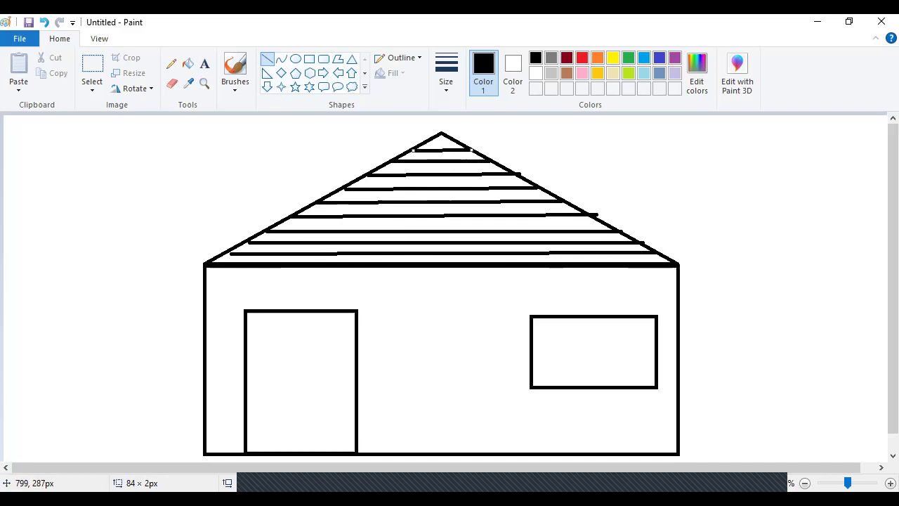
# Divide the window into six panes with two vertical lines and one horizontal line across the middle.
pyautogui.moveTo(565, 317); pyautogui.dragTo(566, 392)
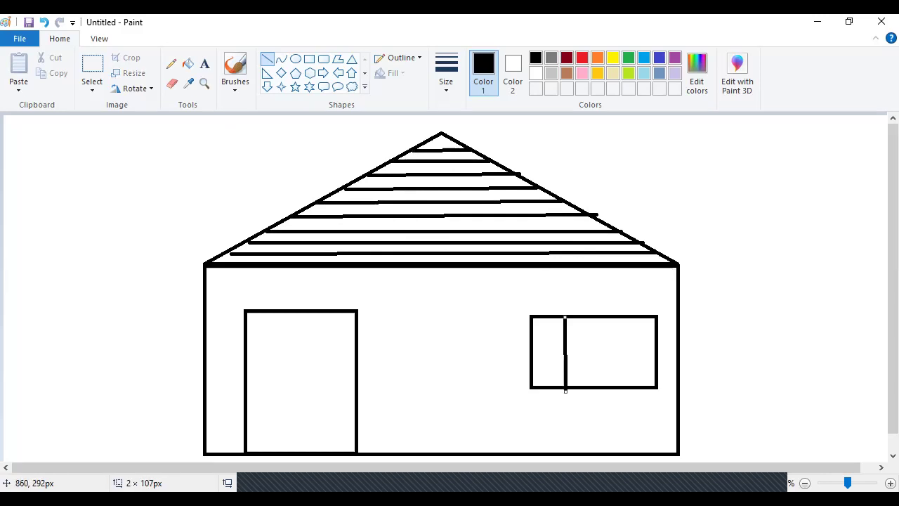
pyautogui.moveTo(605, 316)
pyautogui.mouseDown()
pyautogui.moveTo(622, 396)
pyautogui.moveTo(607, 392)
pyautogui.mouseUp()
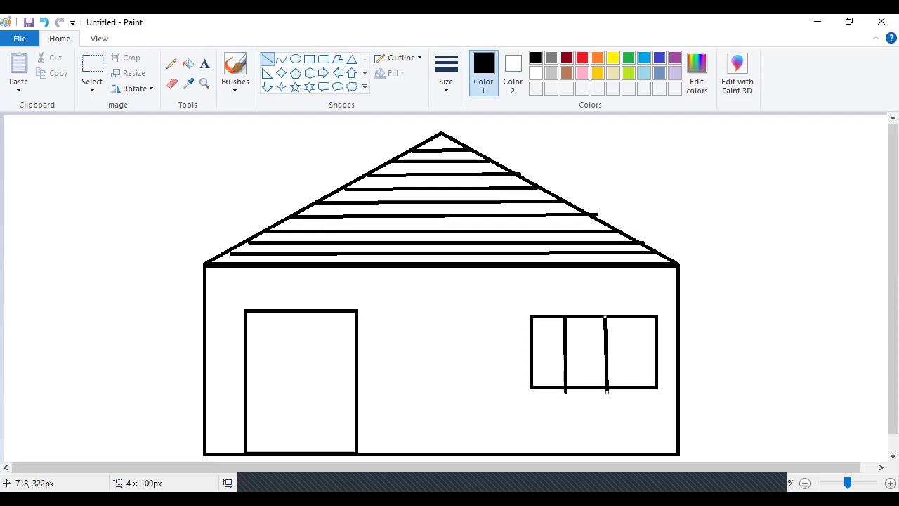
pyautogui.moveTo(531, 351); pyautogui.dragTo(656, 349)
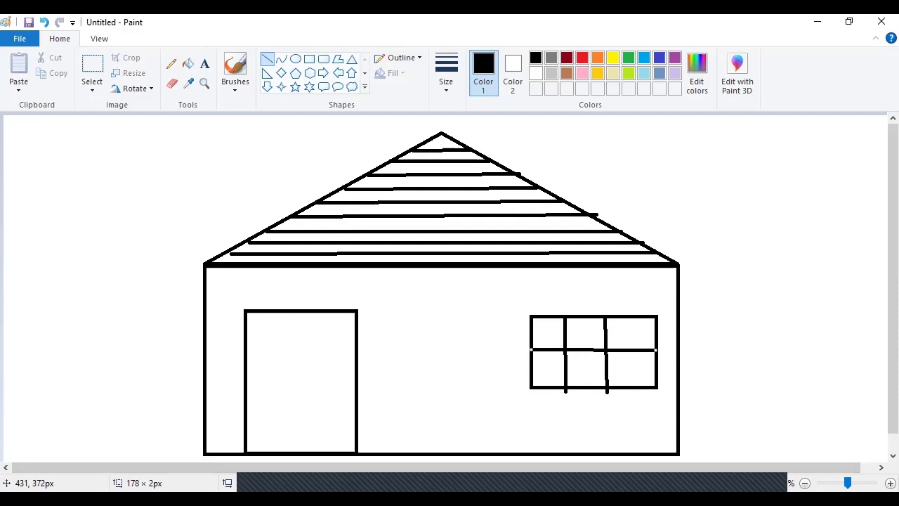
# Draw a circular doorknob about 19 × 20 px at the door's right edge.
pyautogui.click(295, 59)
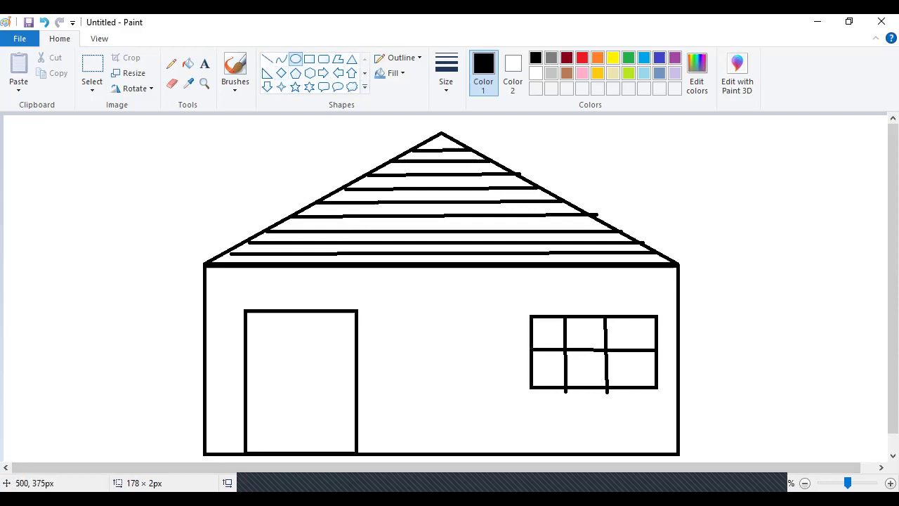
pyautogui.moveTo(355, 379); pyautogui.dragTo(343, 392)
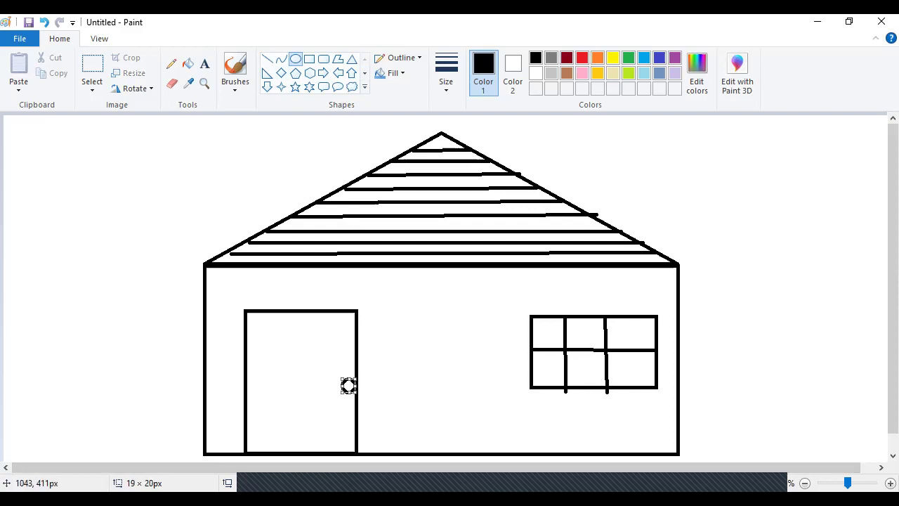
pyautogui.press('Escape')
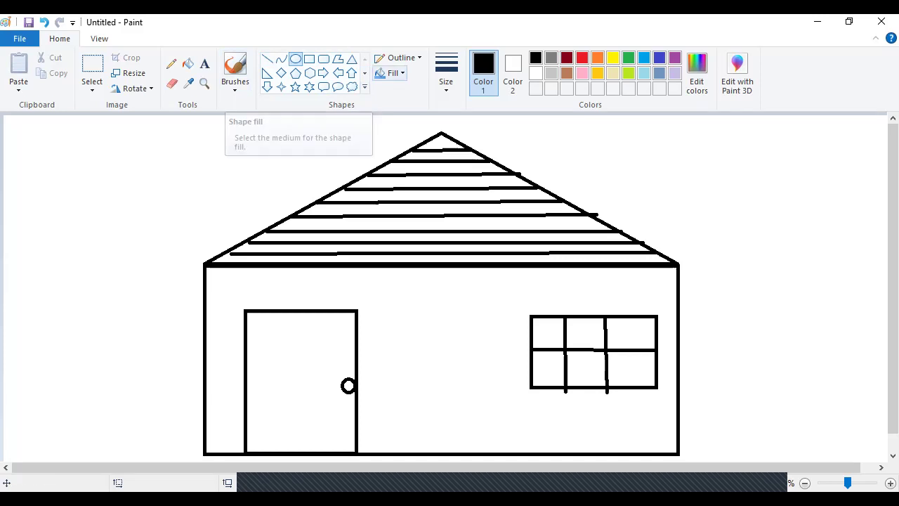
# Fill the five lower strips of the roof with brown, undoing any fill that recolours the black outlines.
pyautogui.click(391, 74)
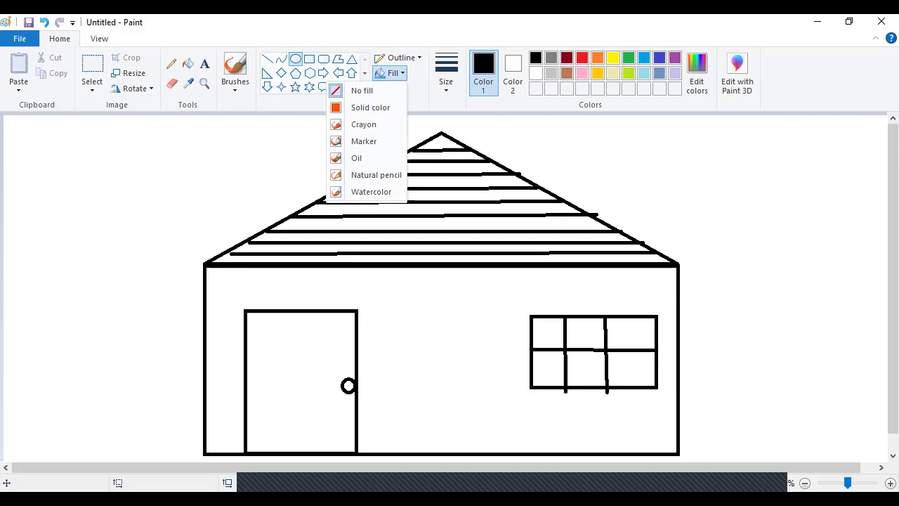
pyautogui.click(187, 63)
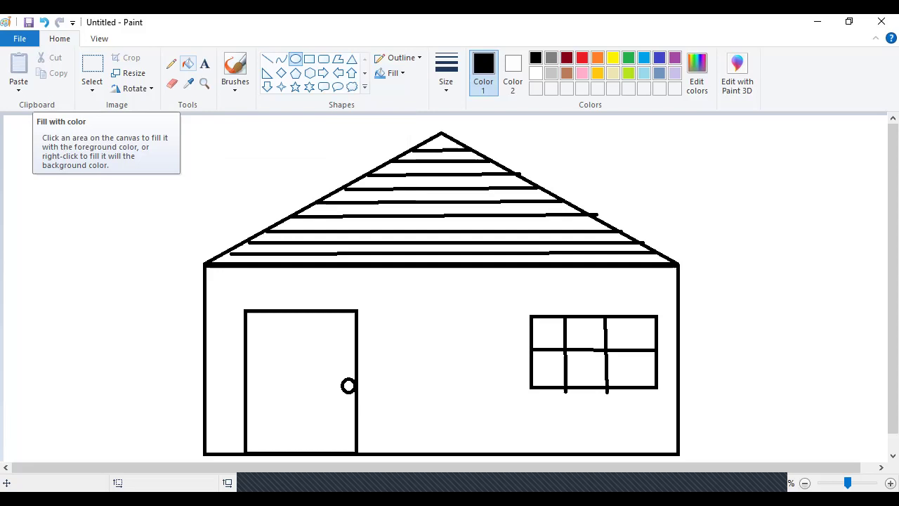
pyautogui.click(188, 63)
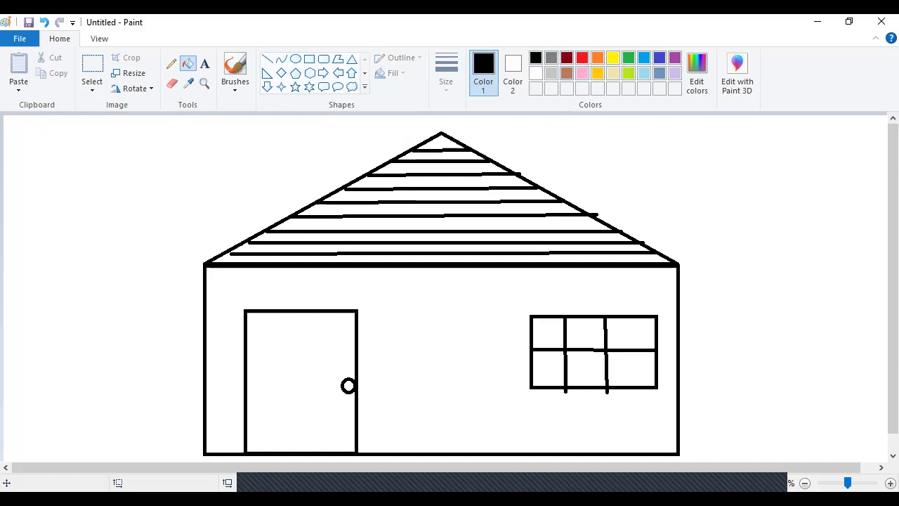
pyautogui.click(566, 74)
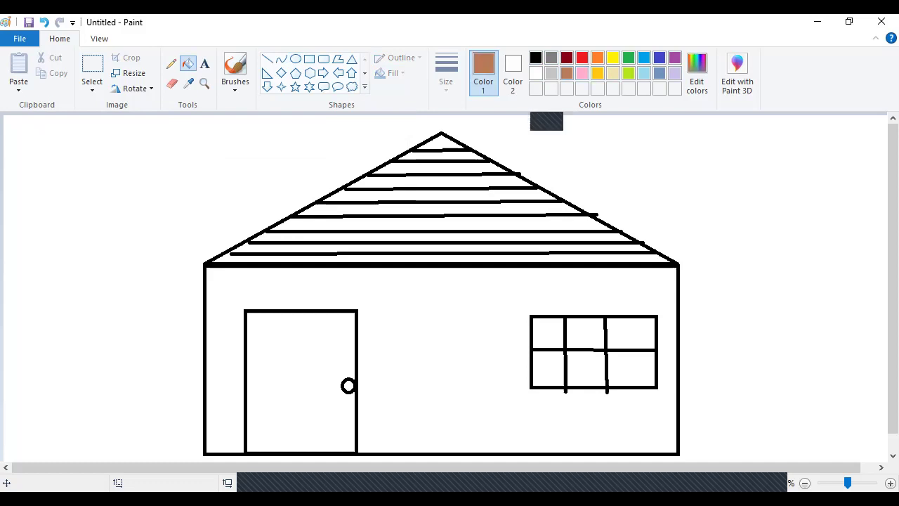
pyautogui.click(529, 208)
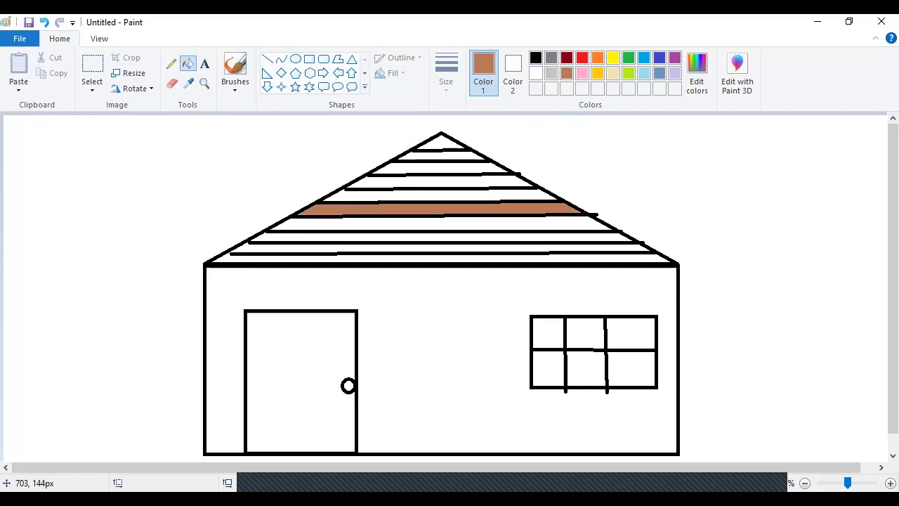
pyautogui.click(495, 224)
pyautogui.click(497, 237)
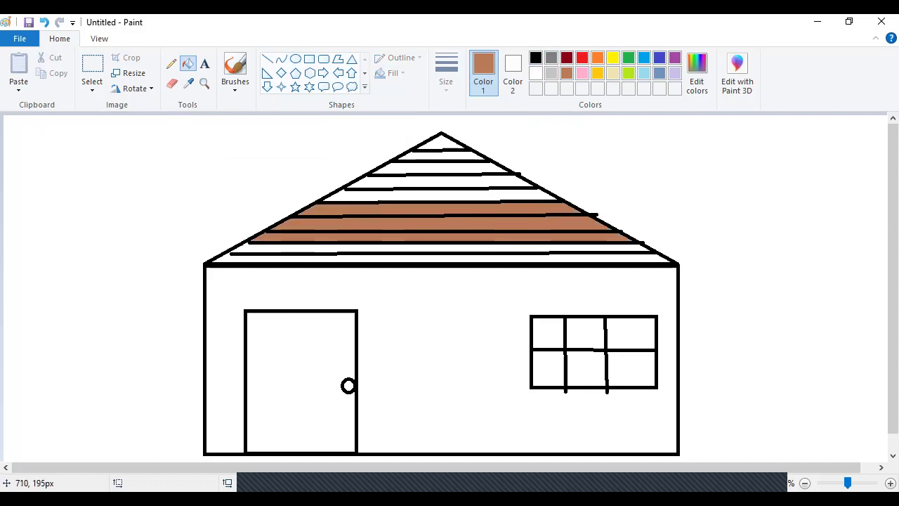
pyautogui.click(500, 244)
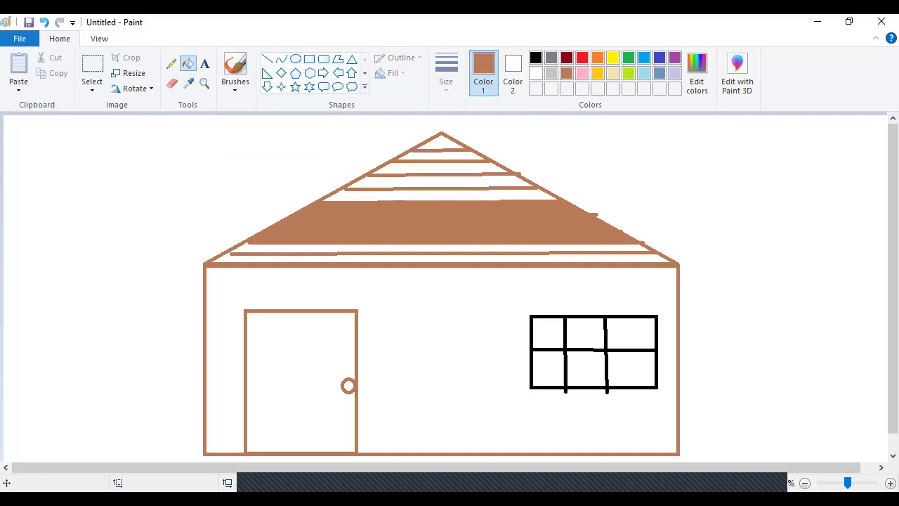
pyautogui.hotkey('ctrl', 'z')
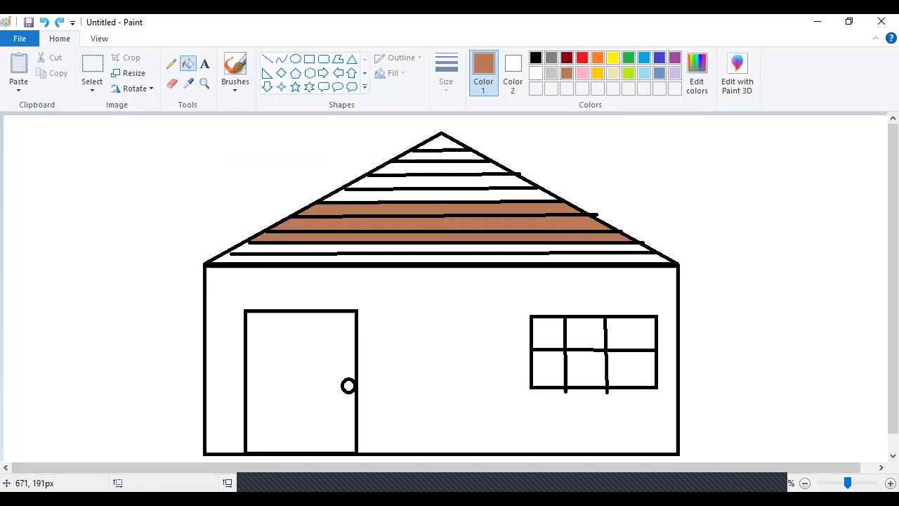
pyautogui.click(475, 249)
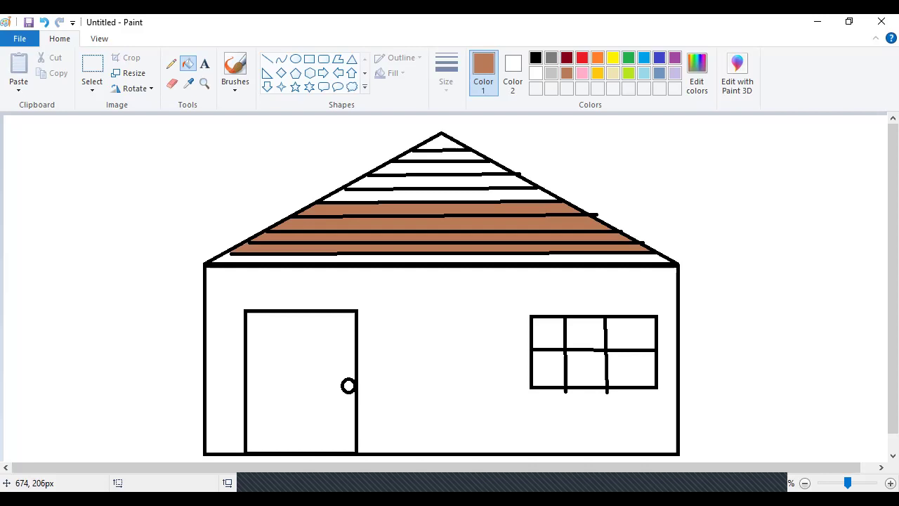
pyautogui.click(477, 258)
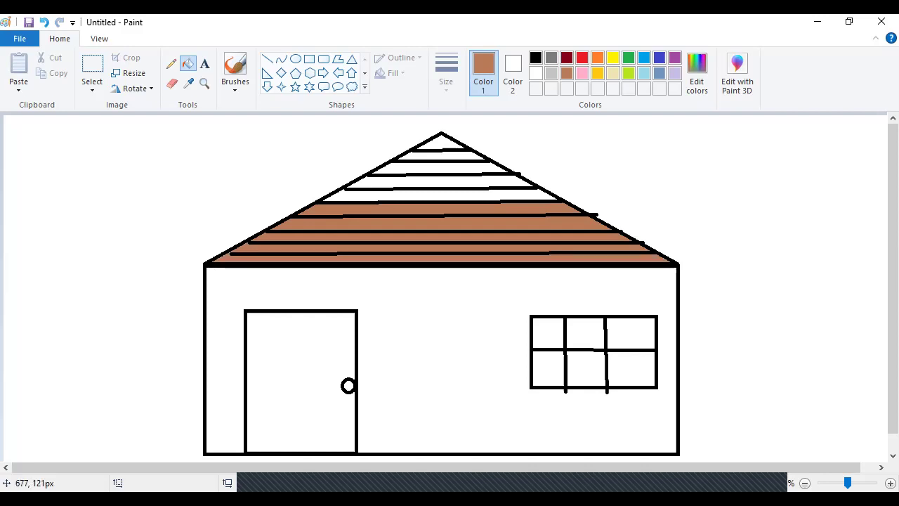
# Fill the remaining upper roof strips and the small peak triangle with the same brown.
pyautogui.click(479, 195)
pyautogui.click(469, 182)
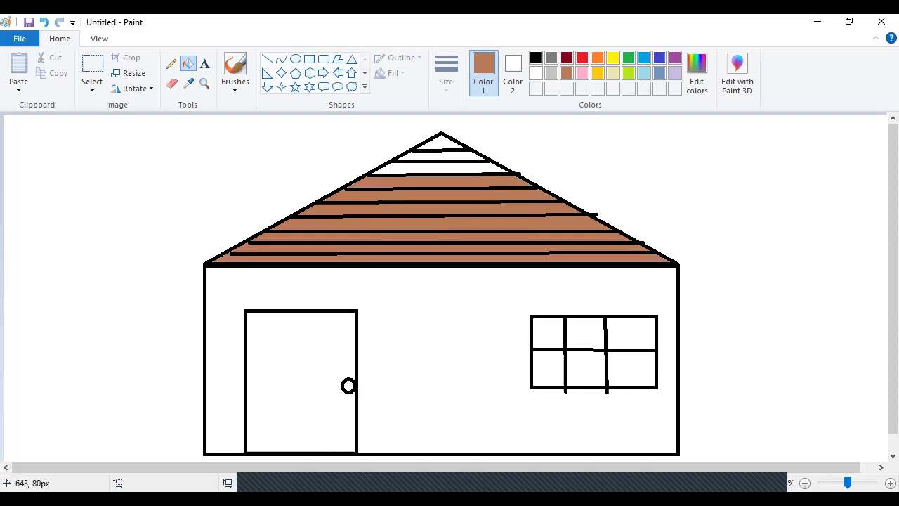
pyautogui.click(454, 166)
pyautogui.click(448, 156)
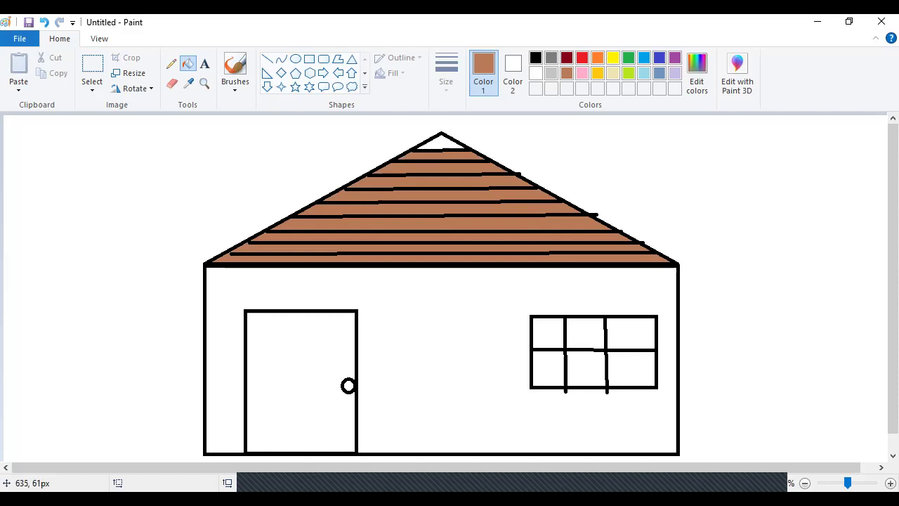
pyautogui.click(444, 144)
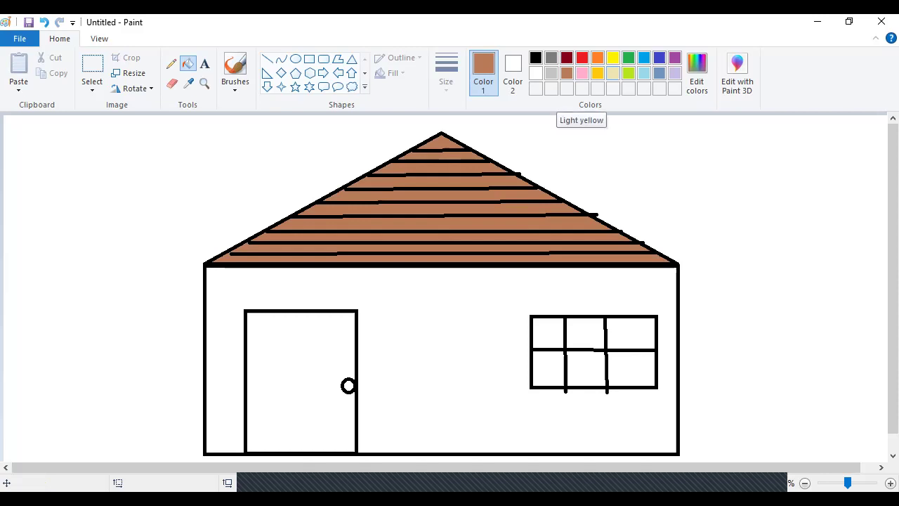
# Fill the house wall with pink and all six window panes with light blue.
pyautogui.click(583, 72)
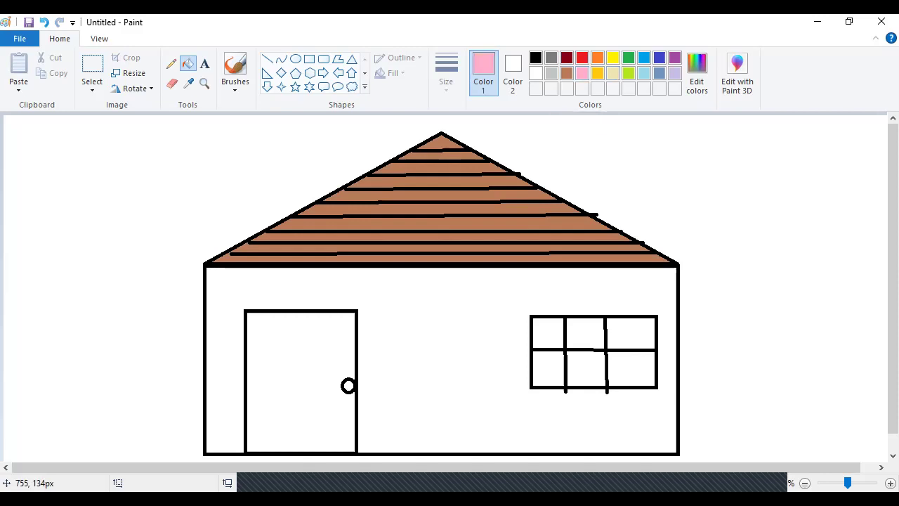
pyautogui.click(489, 309)
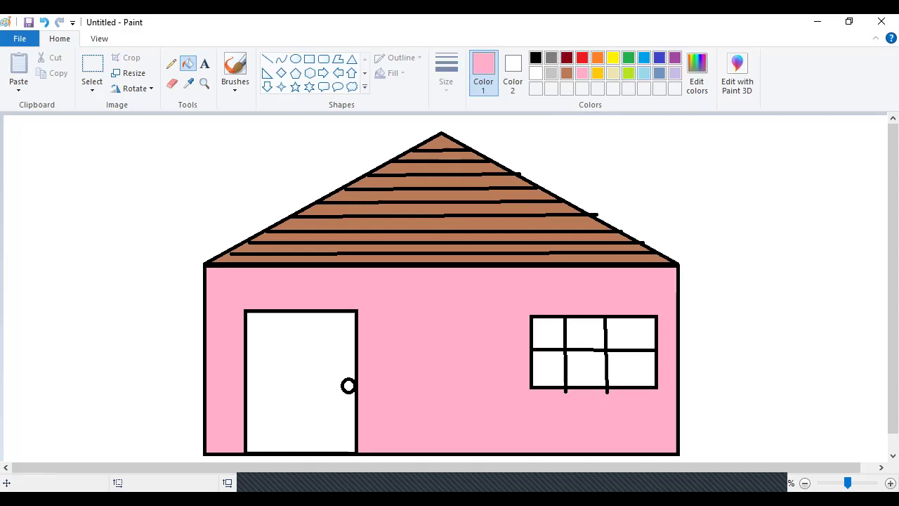
pyautogui.click(643, 73)
pyautogui.click(553, 337)
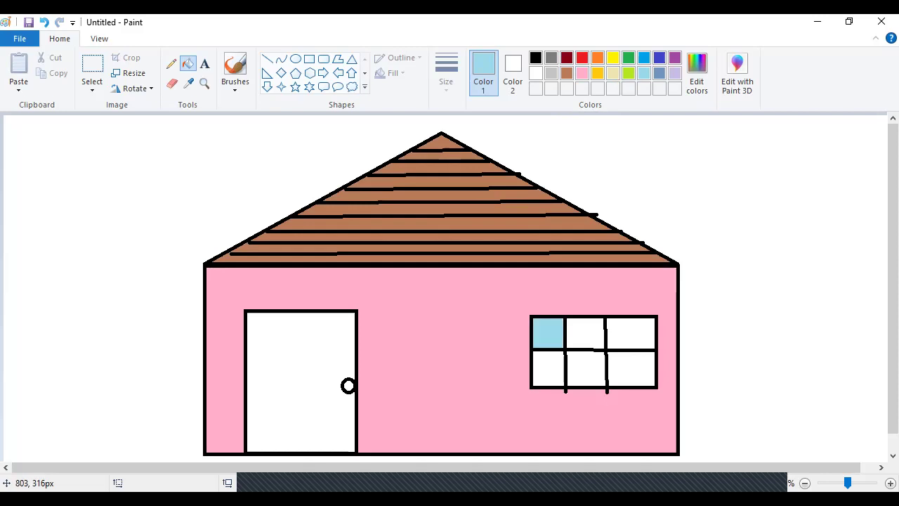
pyautogui.click(600, 339)
pyautogui.click(630, 333)
pyautogui.click(632, 368)
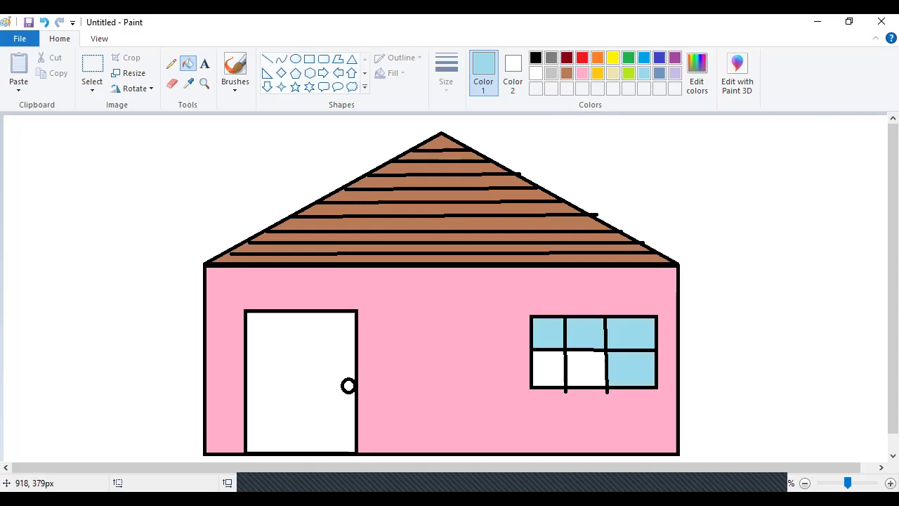
pyautogui.click(587, 374)
pyautogui.click(550, 378)
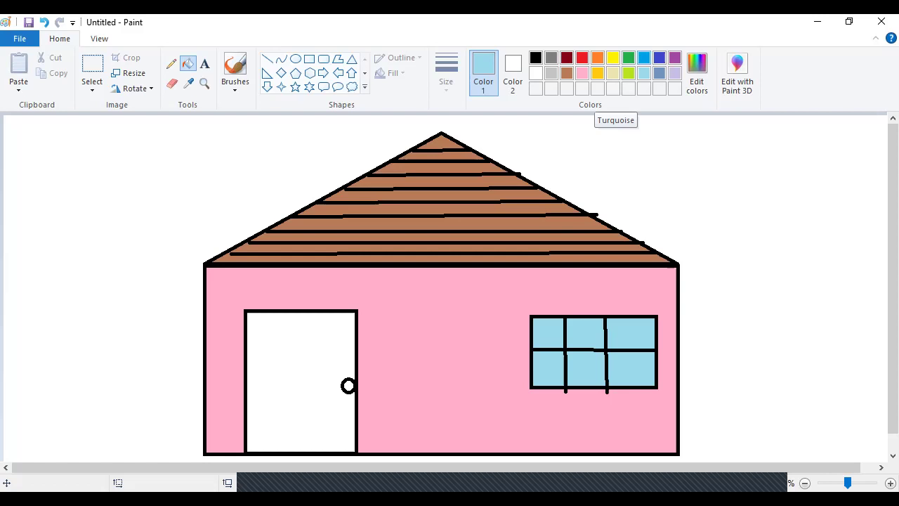
# Fill the door with the same brown as the roof and the round doorknob with black.
pyautogui.click(566, 73)
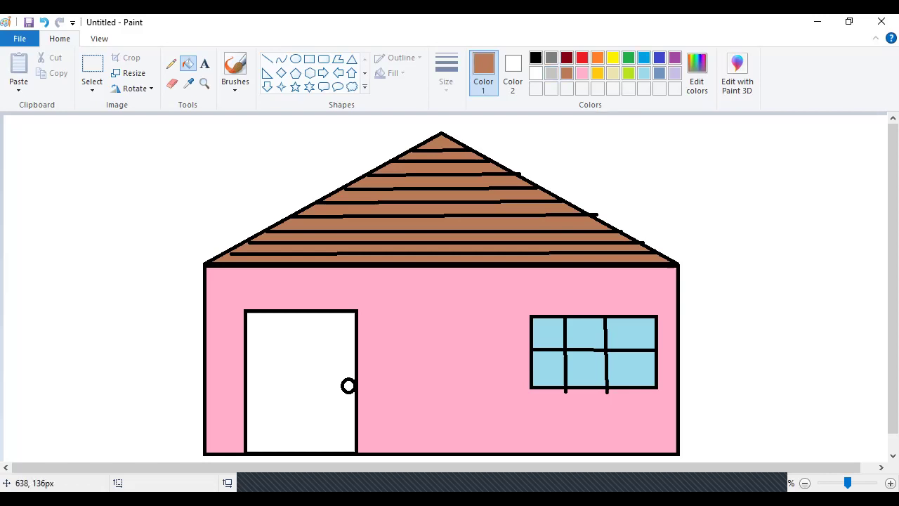
pyautogui.click(320, 348)
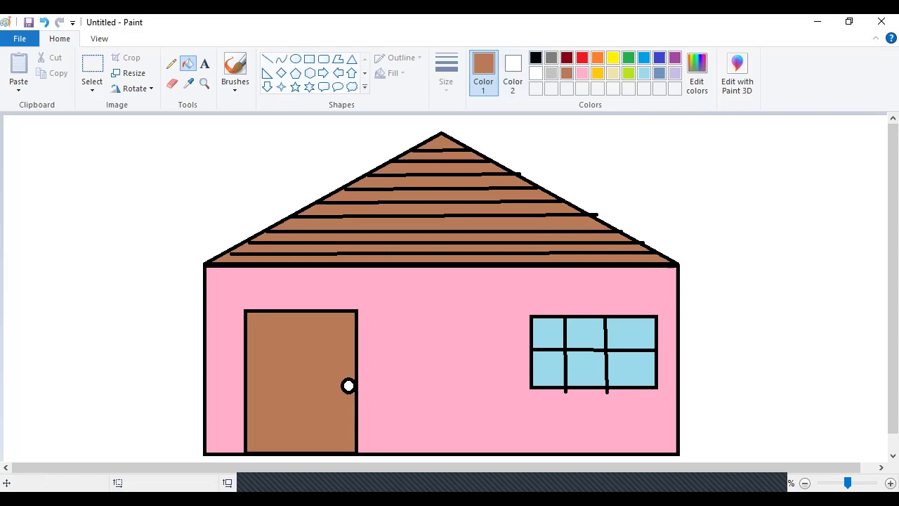
pyautogui.click(535, 57)
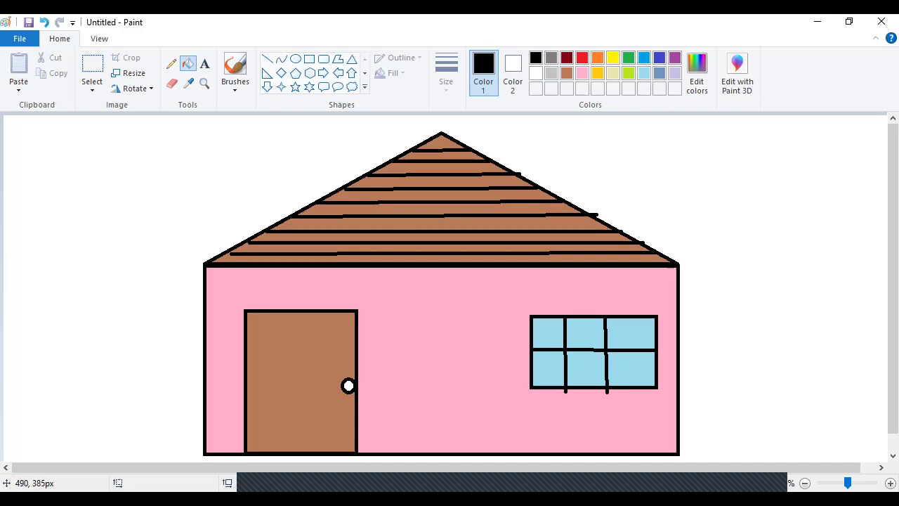
pyautogui.click(349, 385)
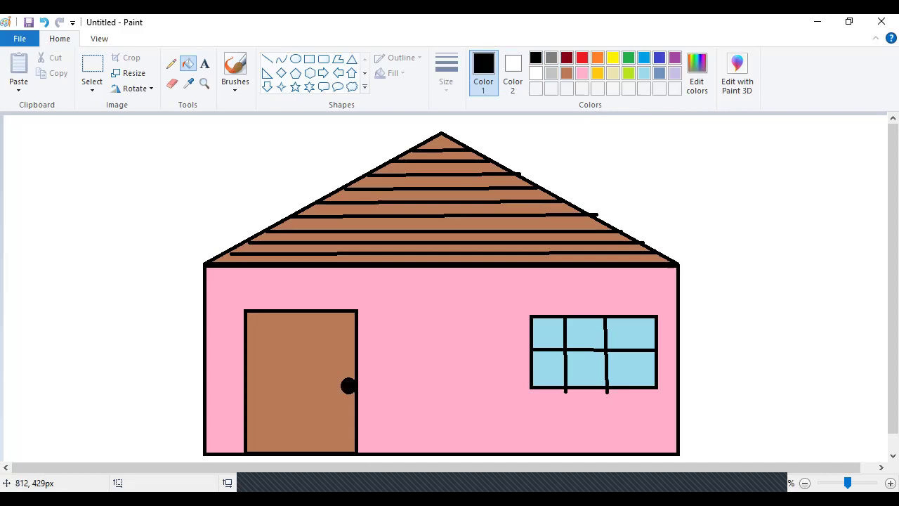